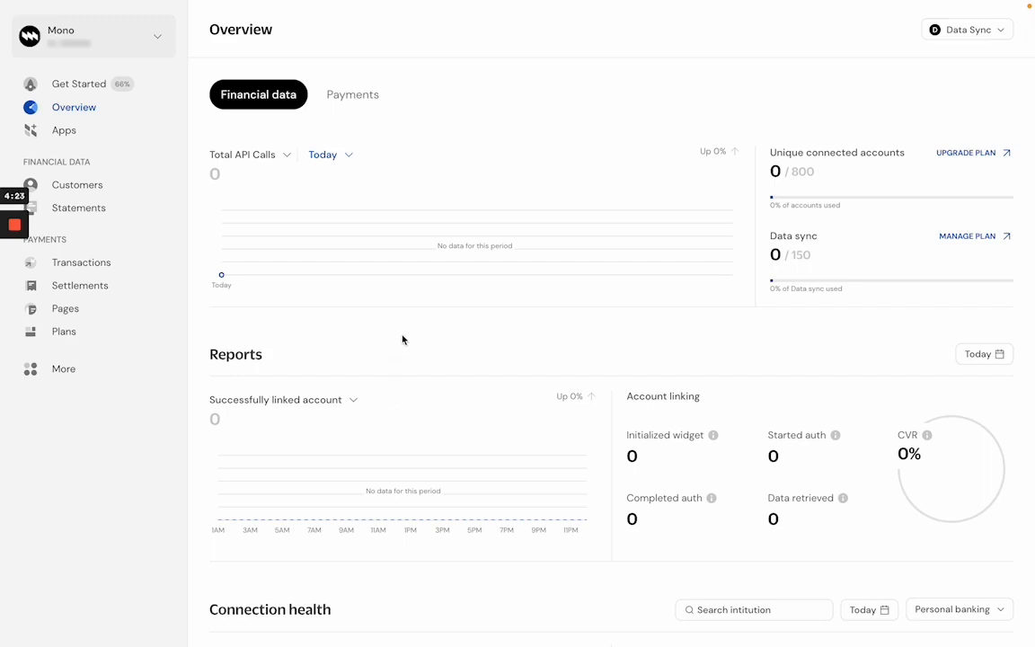
Start creating a new app and set its app name to Tiny
{"action": "left_click", "coordinate": [75, 132]}
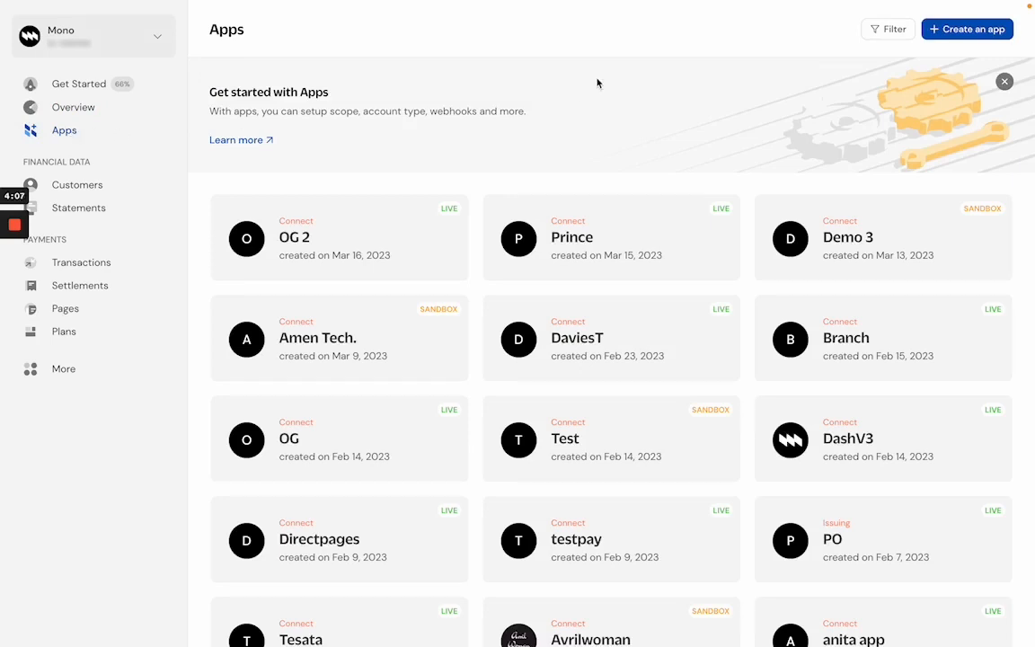
{"action": "left_click", "coordinate": [958, 37]}
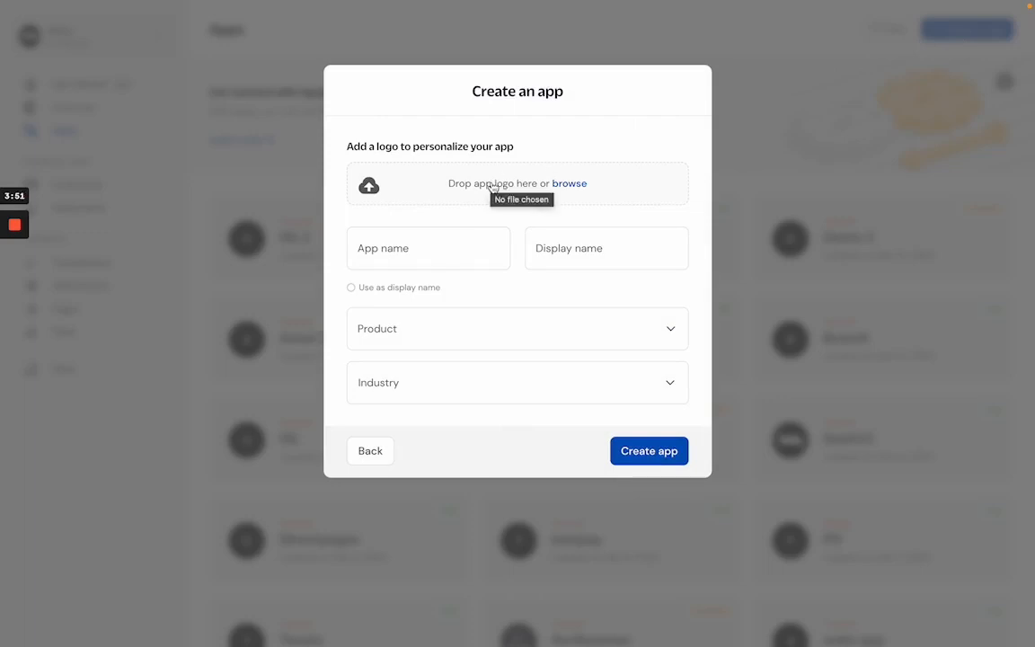
{"action": "left_click", "coordinate": [388, 260]}
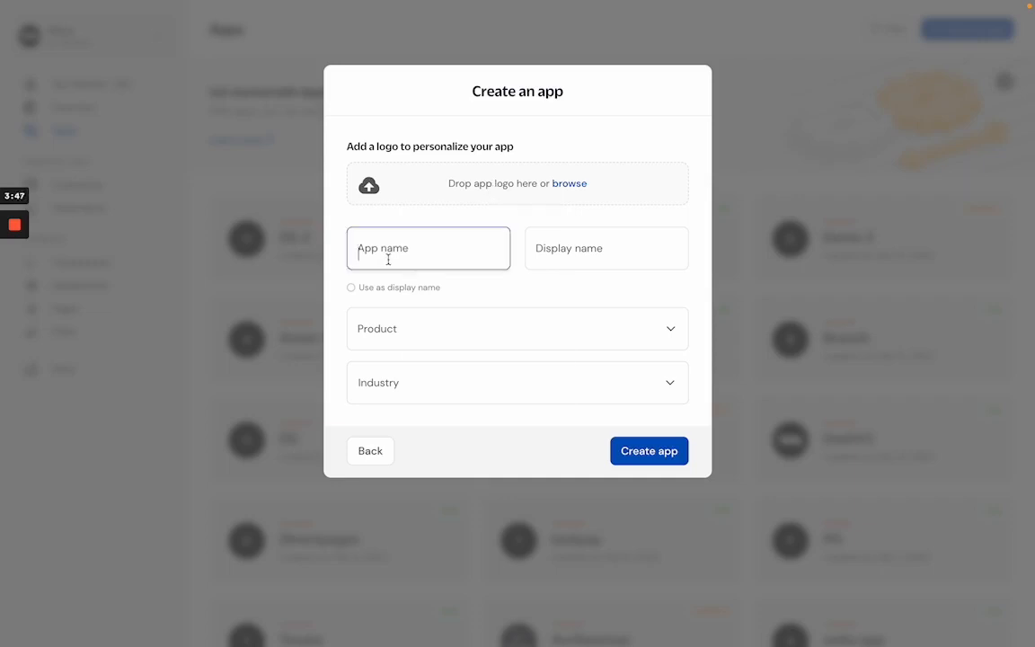
{"action": "type", "text": "Tiny"}
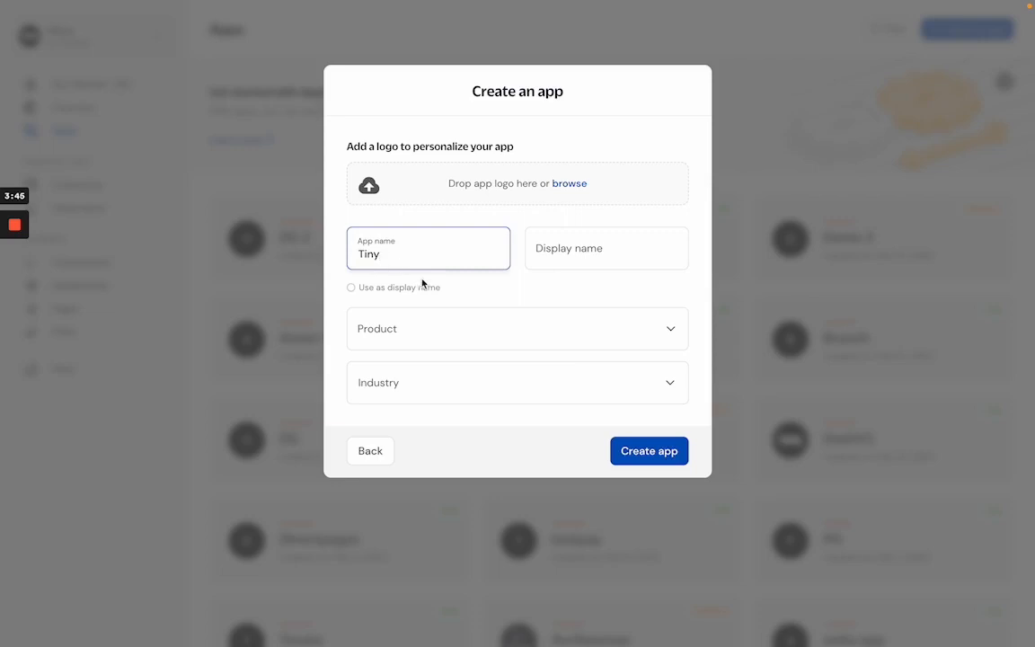
Give the app the separate display name Tinu, leaving the option to reuse the app name off
{"action": "left_click", "coordinate": [352, 288]}
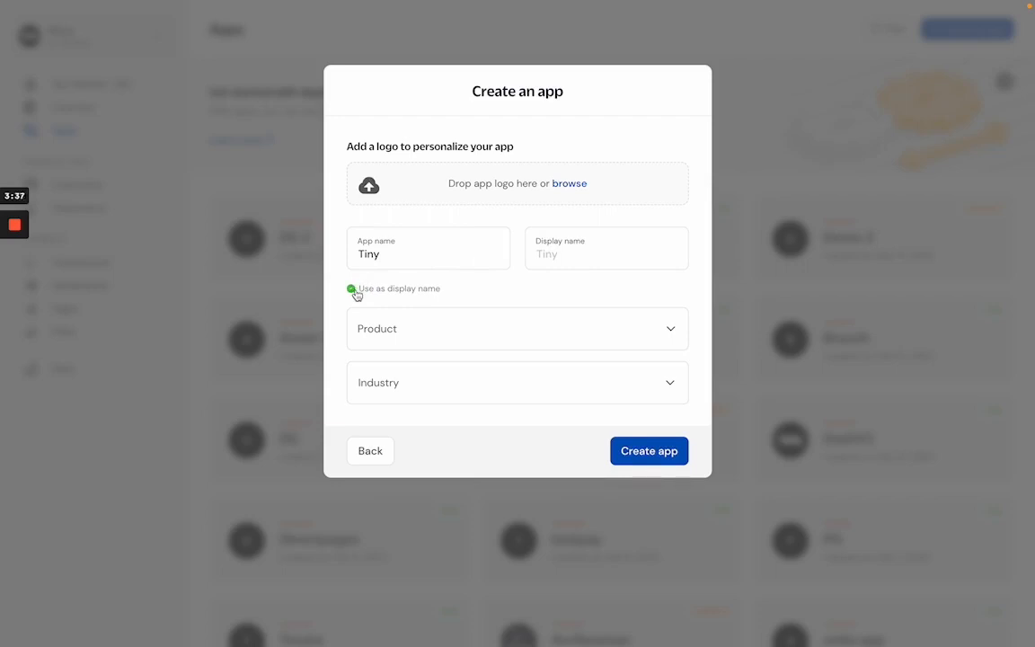
{"action": "left_click", "coordinate": [355, 294]}
{"action": "left_click", "coordinate": [575, 254]}
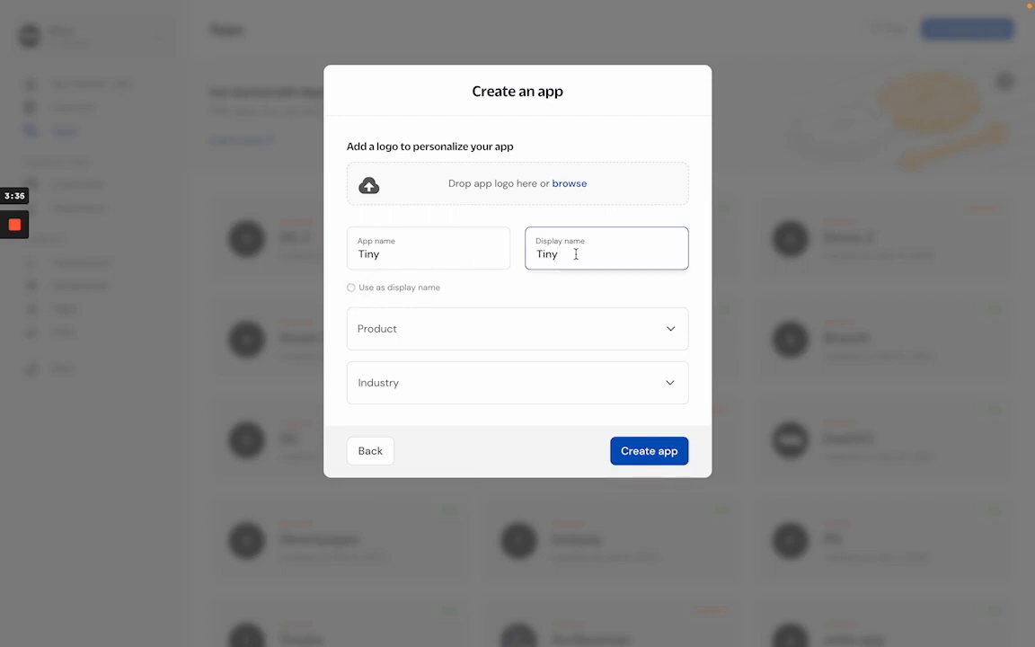
{"action": "key", "text": "BackSpace"}
{"action": "type", "text": "u"}
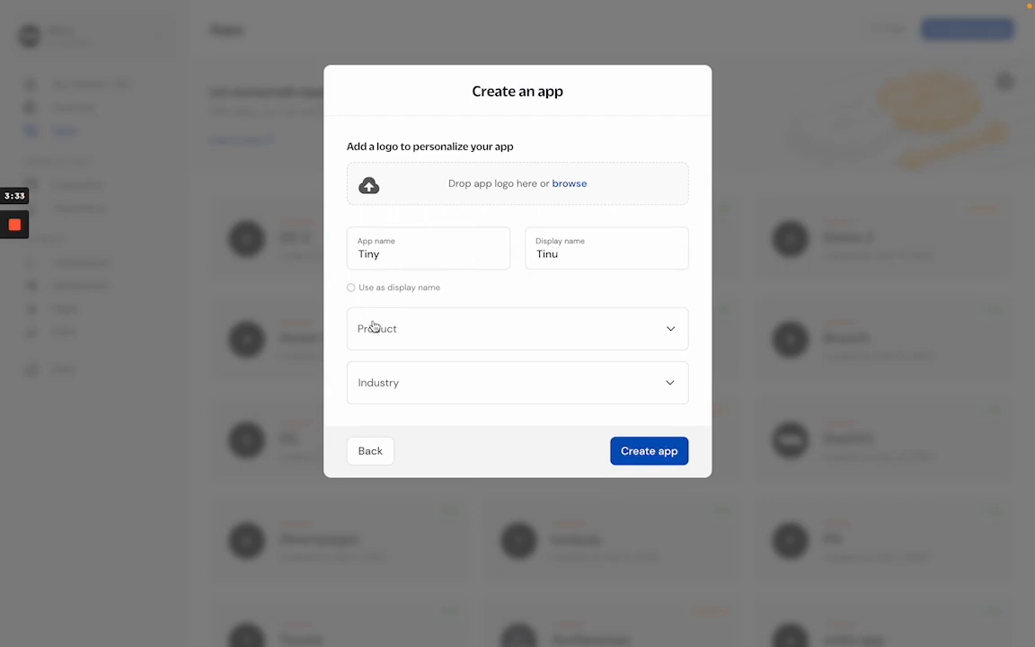
Set the app's product to Connect and select all account types, Personal and Business
{"action": "left_click", "coordinate": [375, 327]}
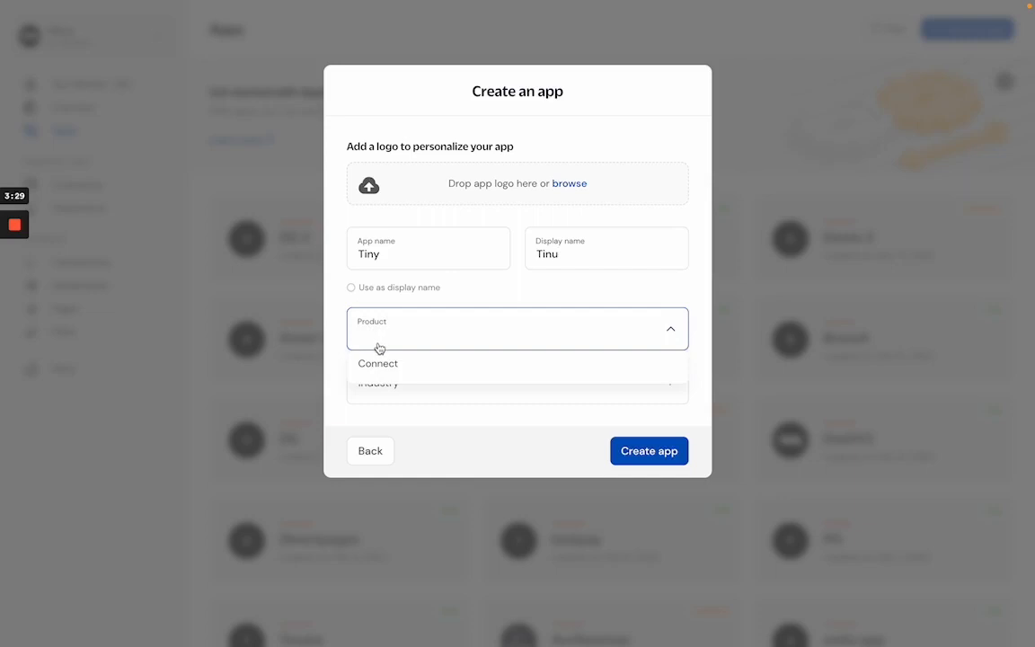
{"action": "left_click", "coordinate": [393, 367]}
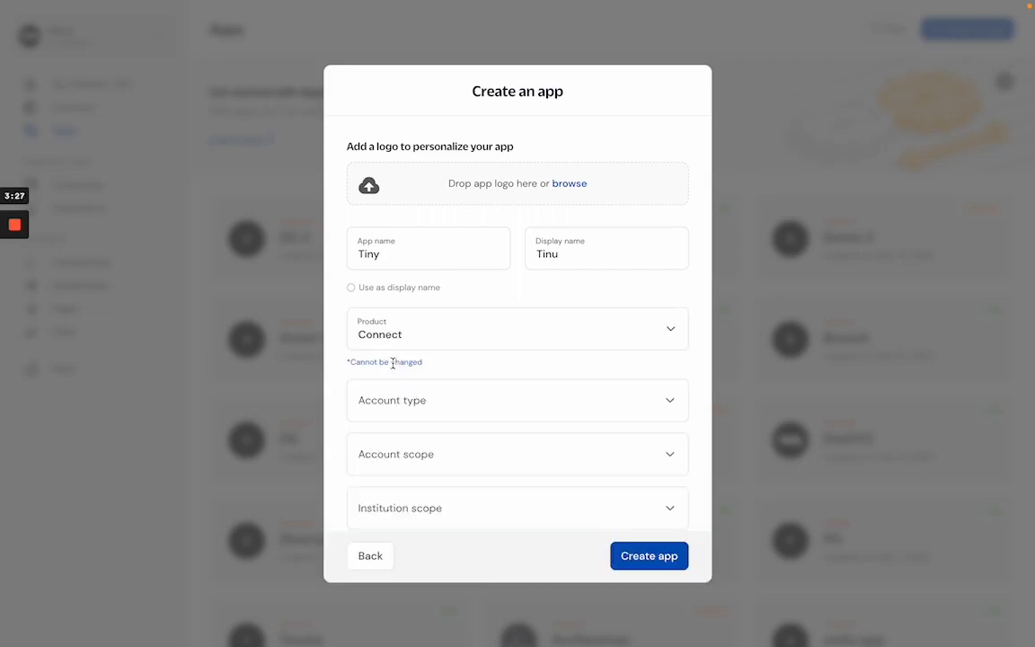
{"action": "left_click", "coordinate": [403, 409]}
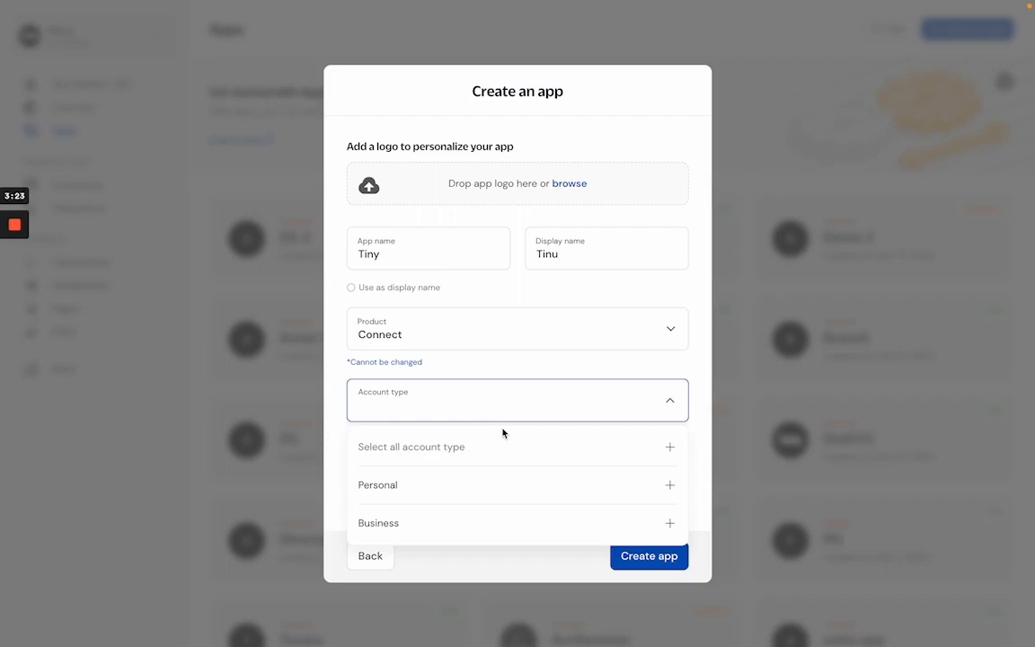
{"action": "left_click", "coordinate": [671, 449]}
{"action": "left_click", "coordinate": [704, 495]}
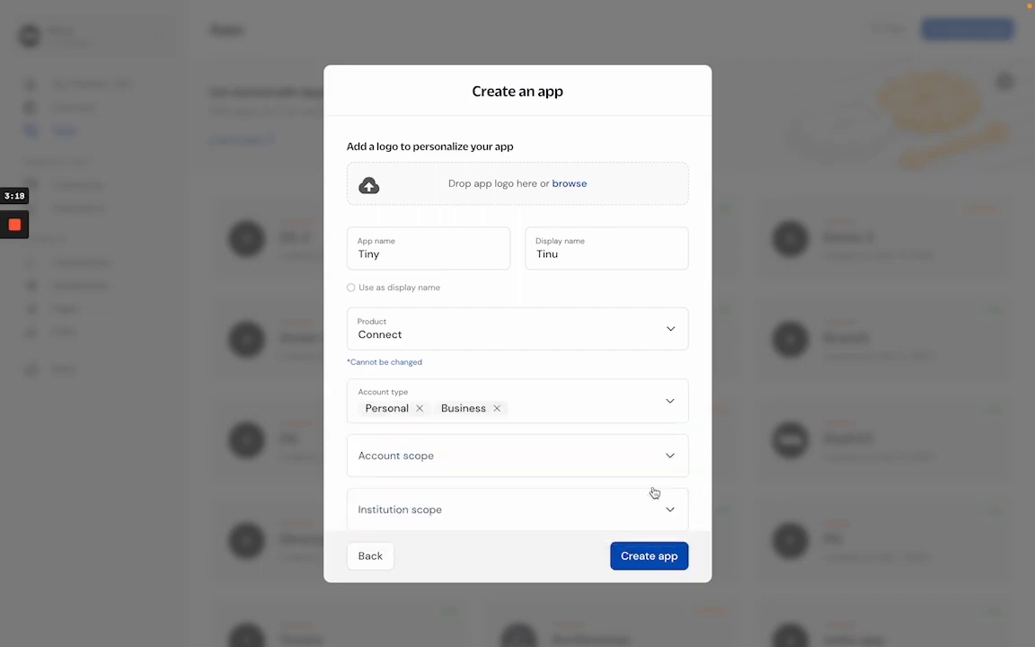
Select all account scopes for the app: Identity, Statements, Transactions, Accounts and Payments
{"action": "scroll", "coordinate": [582, 453], "scroll_direction": "down", "scroll_amount": 2}
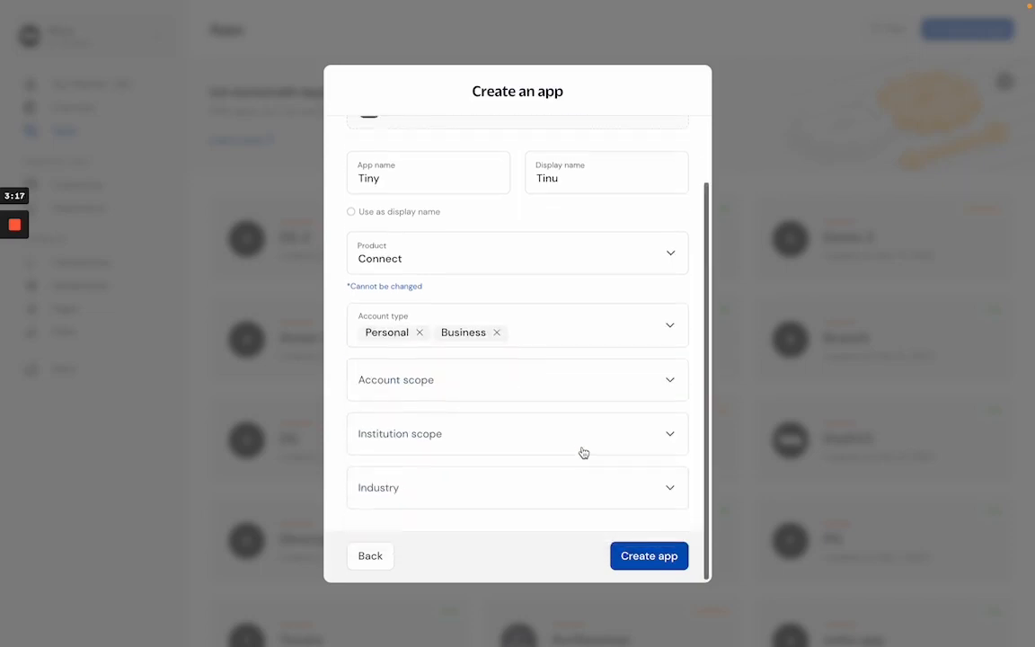
{"action": "left_click", "coordinate": [666, 382]}
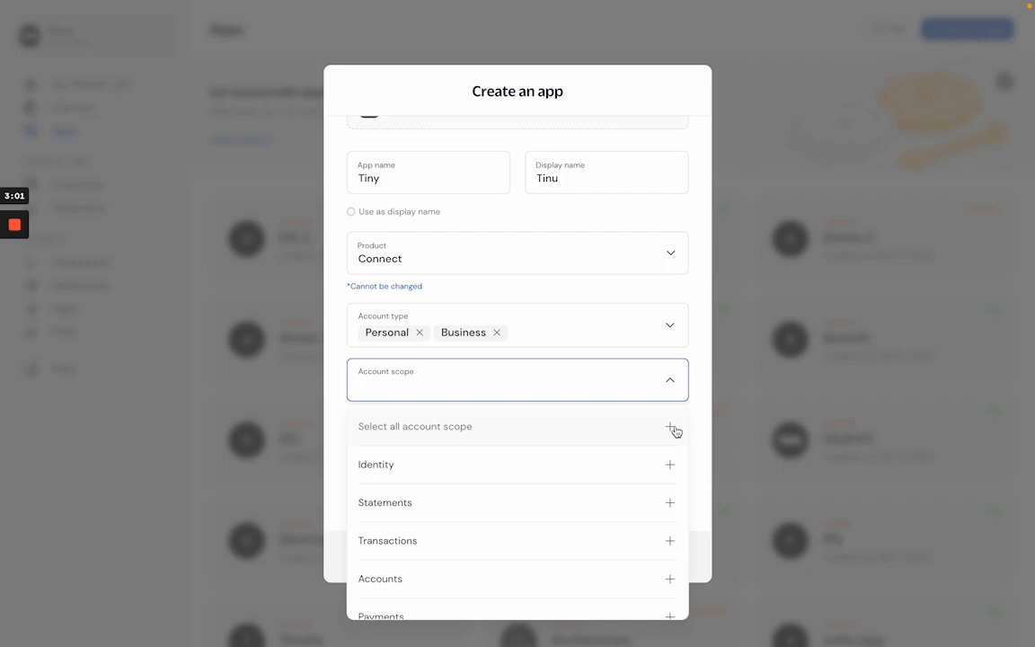
{"action": "left_click", "coordinate": [673, 428]}
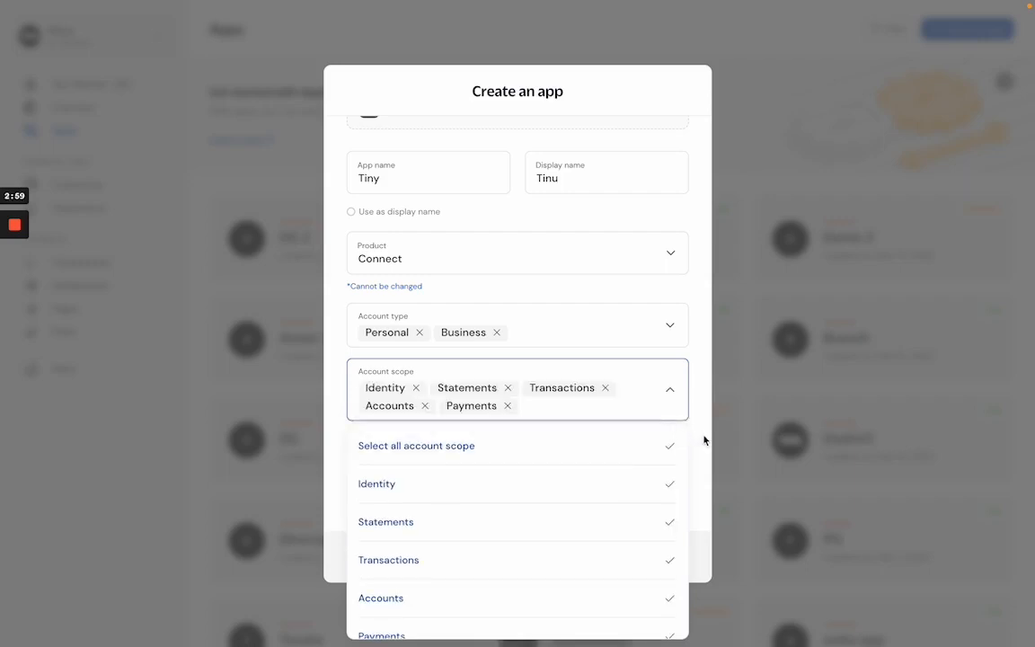
{"action": "left_click", "coordinate": [703, 438]}
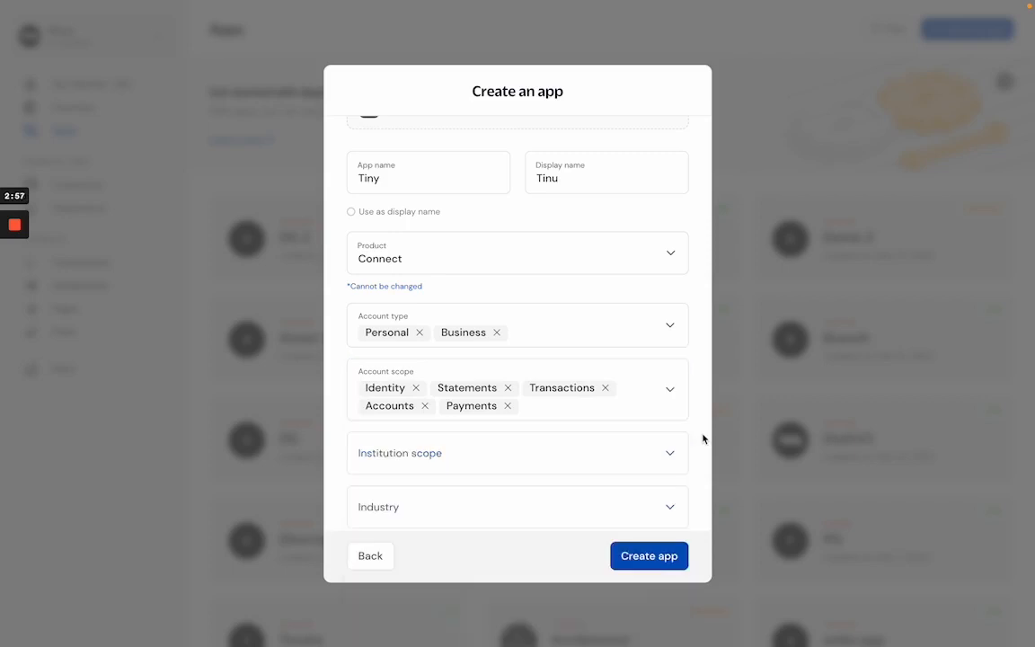
Select all institution scopes for the app: Banking, Telco, Investment, Wallets, Payments and Agency Banking
{"action": "scroll", "coordinate": [628, 454], "scroll_direction": "down", "scroll_amount": 1}
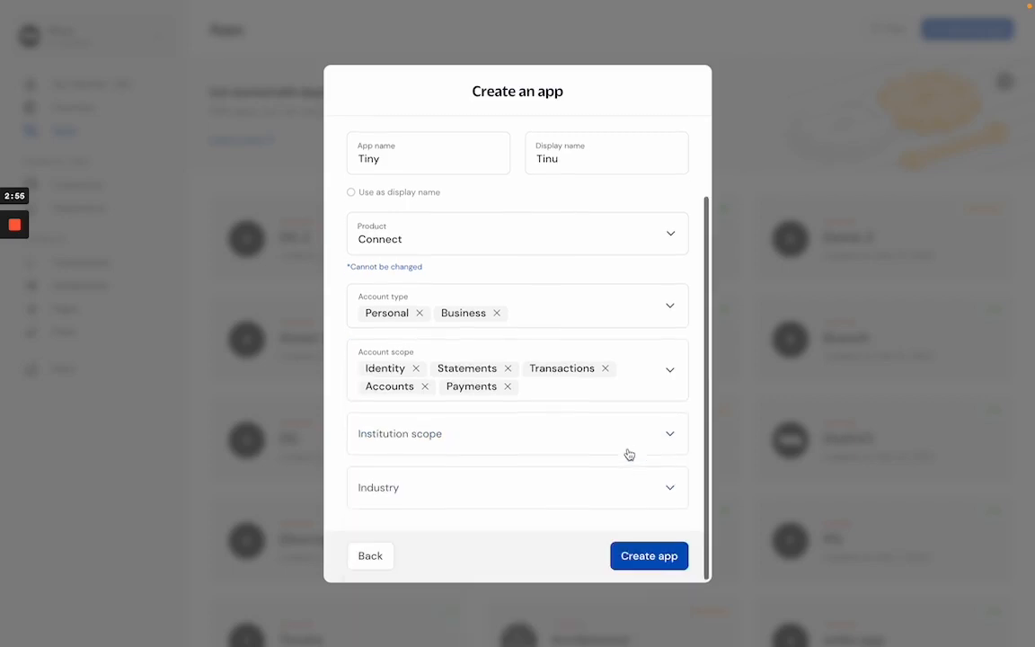
{"action": "left_click", "coordinate": [639, 446]}
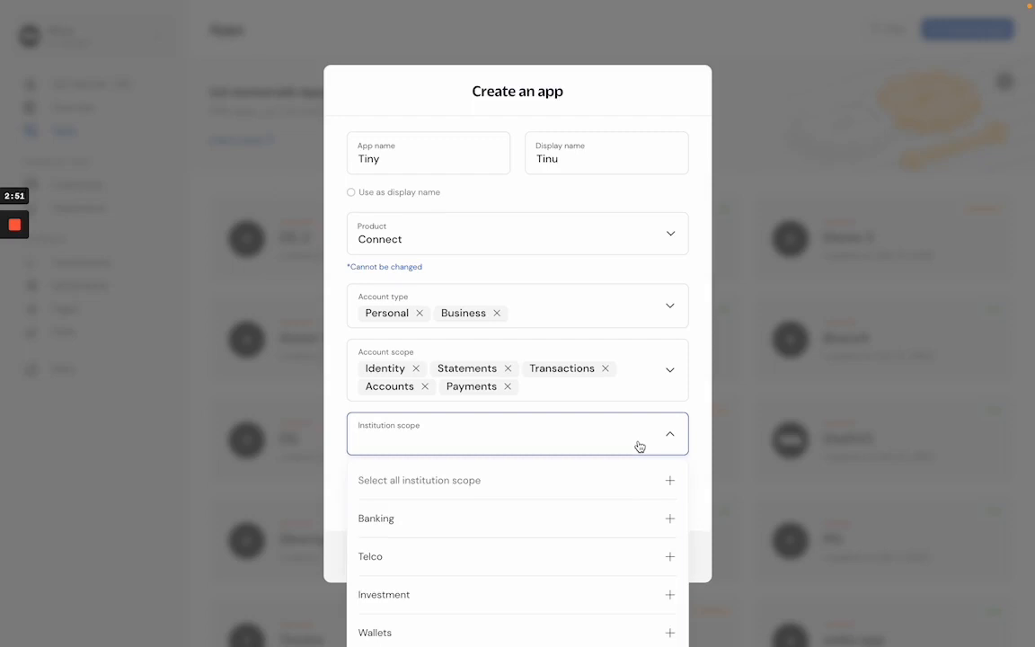
{"action": "scroll", "coordinate": [647, 454], "scroll_direction": "down", "scroll_amount": 1}
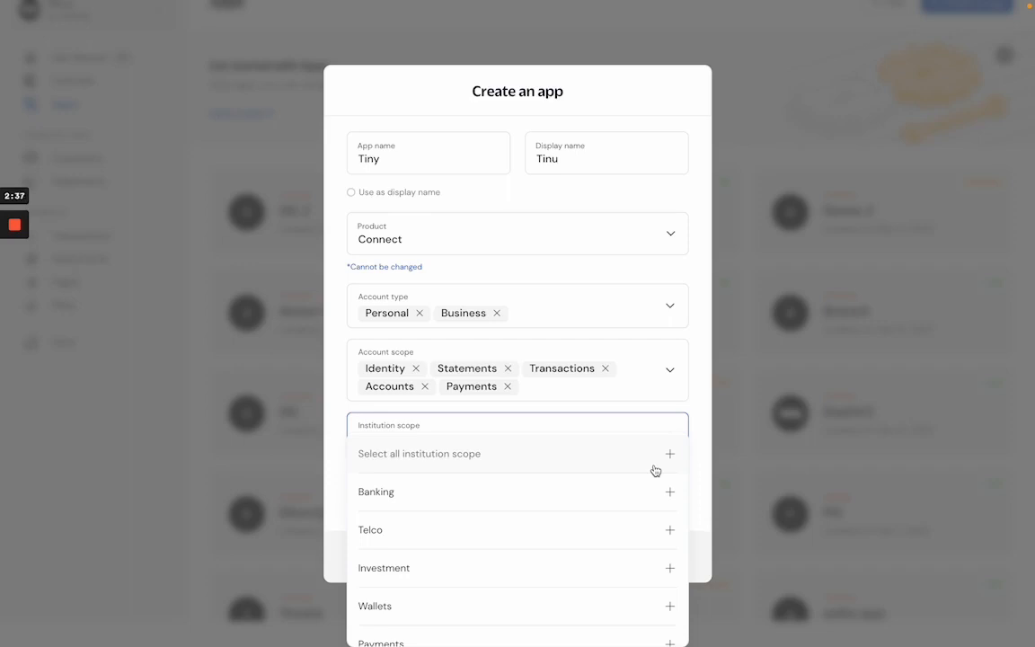
{"action": "left_click", "coordinate": [655, 470]}
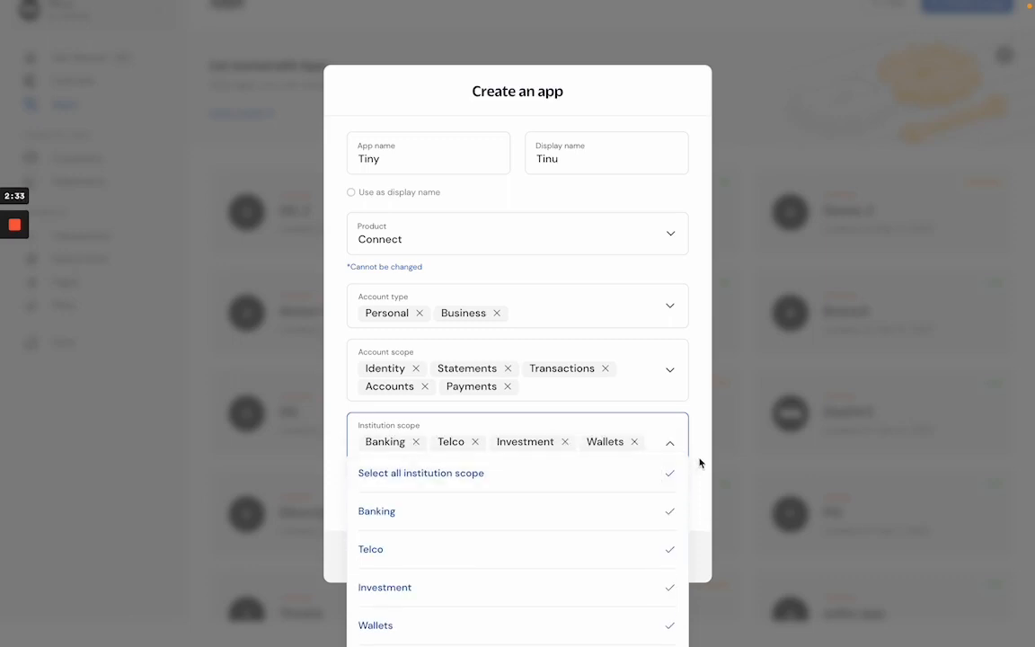
{"action": "left_click", "coordinate": [693, 447]}
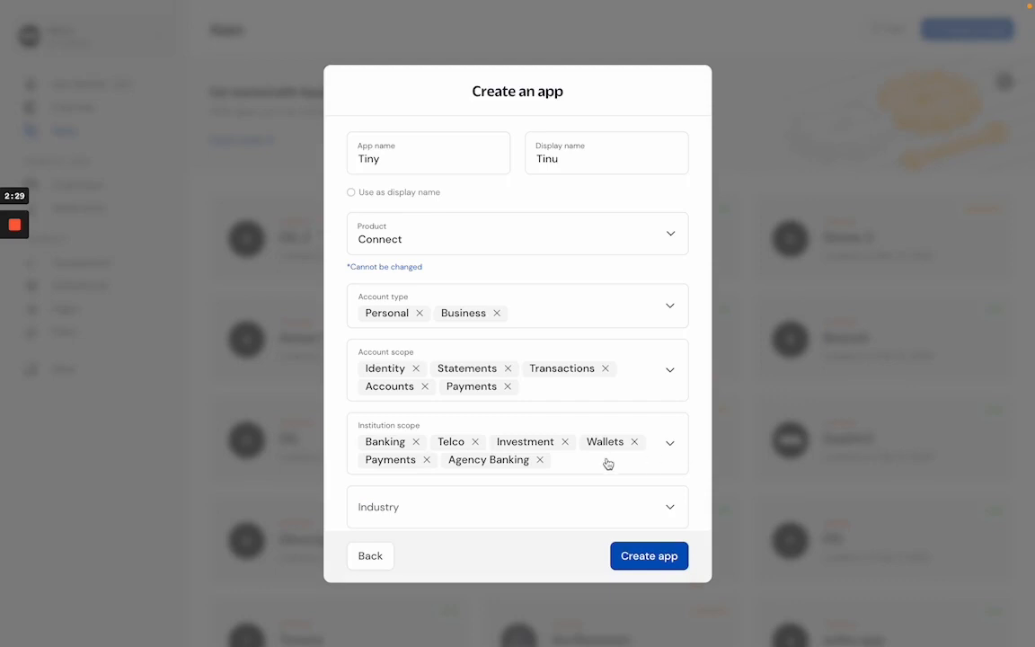
Choose Financial services as the app's industry and create the app
{"action": "scroll", "coordinate": [607, 462], "scroll_direction": "down", "scroll_amount": 1}
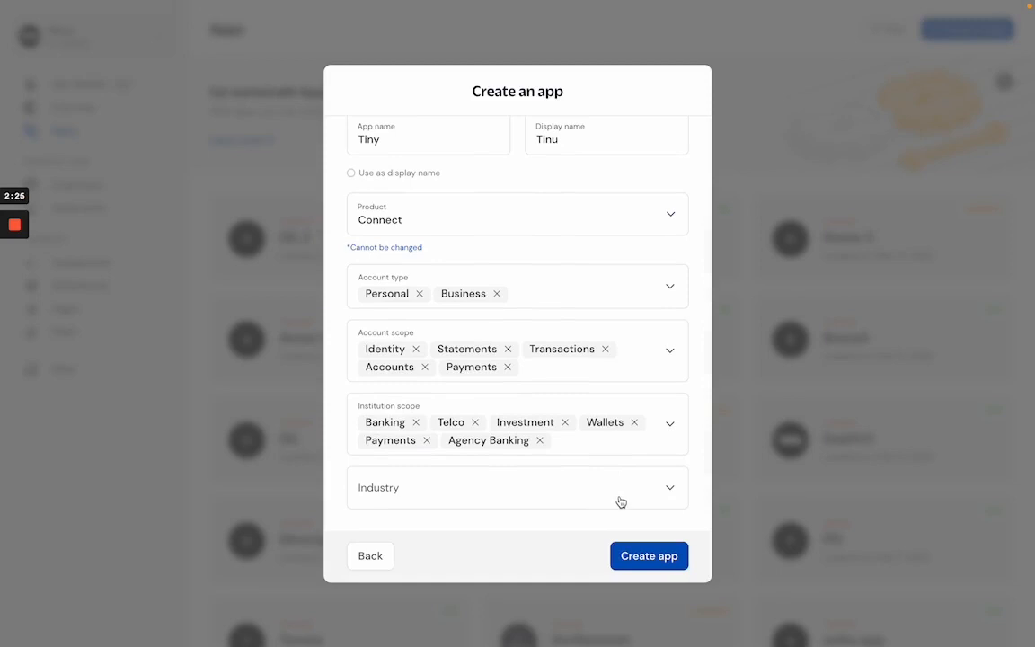
{"action": "left_click", "coordinate": [620, 500]}
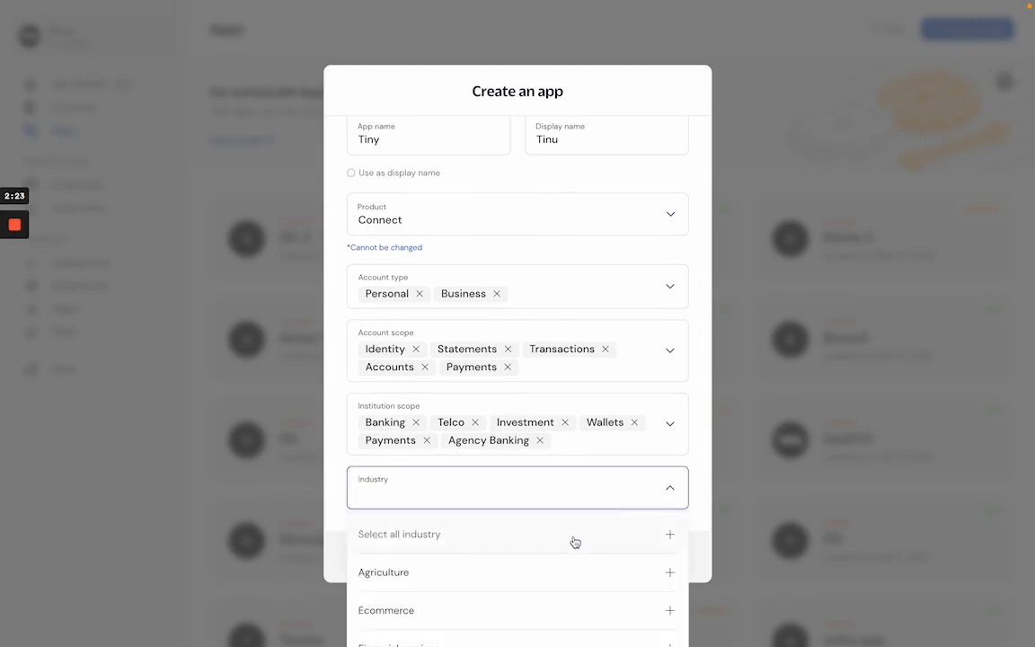
{"action": "scroll", "coordinate": [574, 541], "scroll_direction": "down", "scroll_amount": 1}
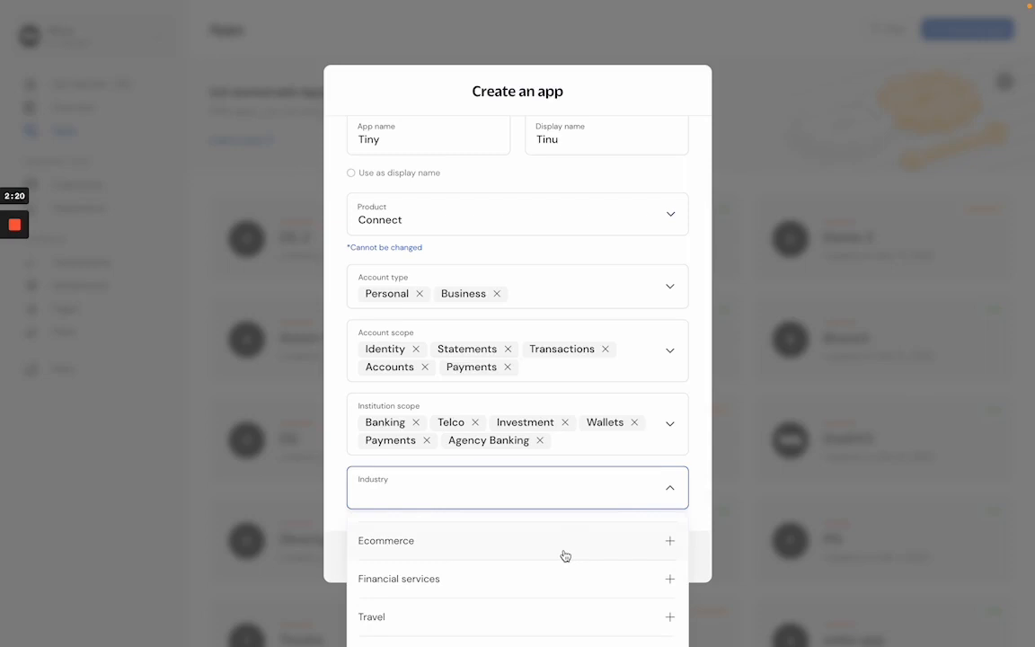
{"action": "left_click", "coordinate": [669, 582]}
{"action": "left_click", "coordinate": [697, 536]}
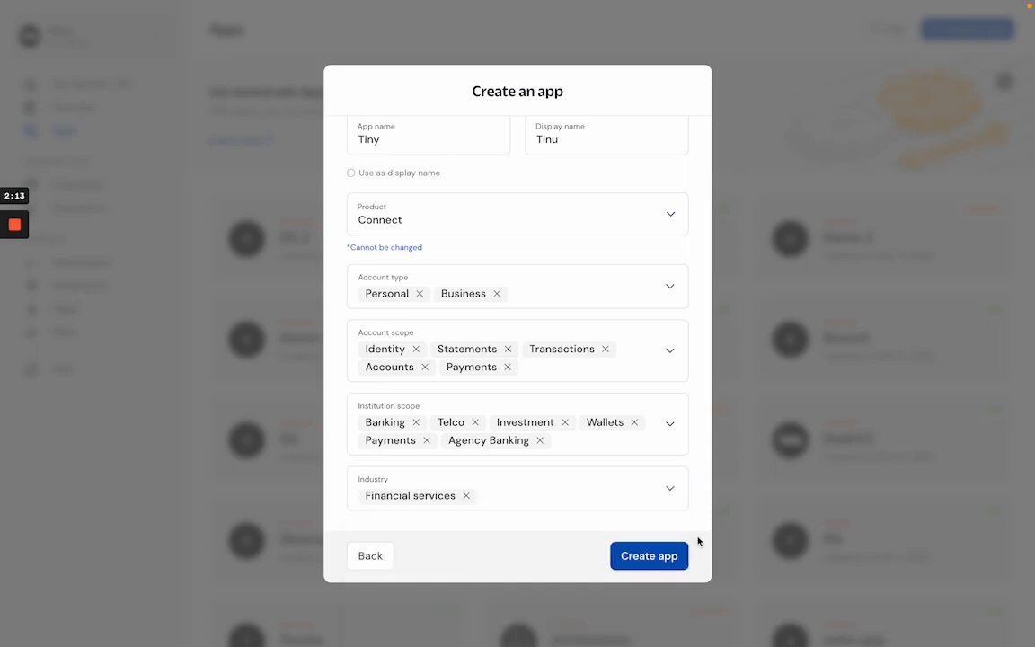
{"action": "scroll", "coordinate": [591, 417], "scroll_direction": "up", "scroll_amount": 3}
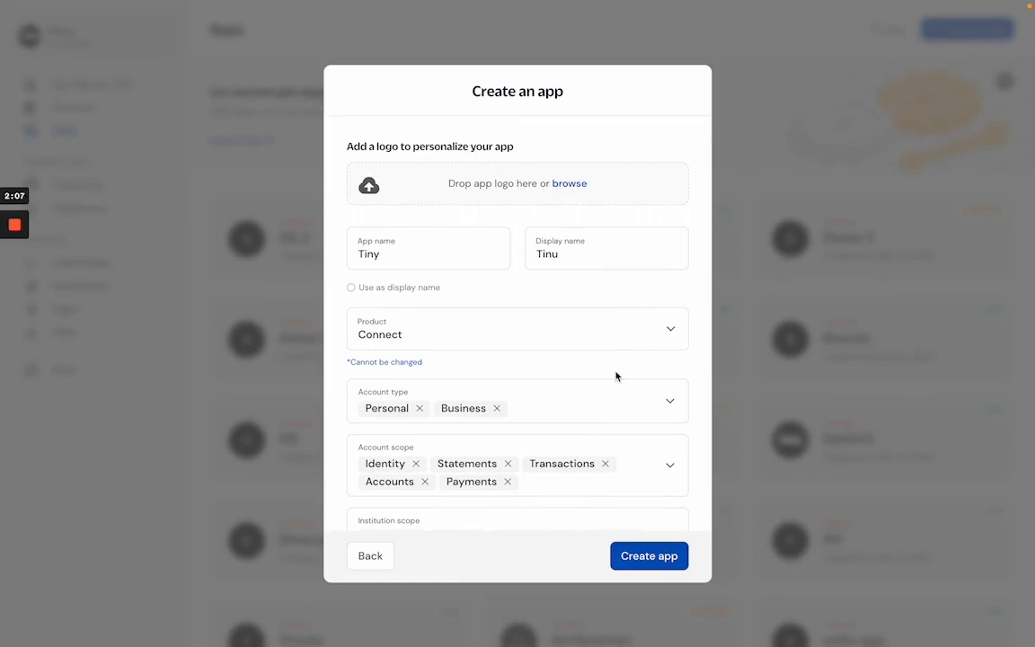
{"action": "left_click", "coordinate": [637, 556]}
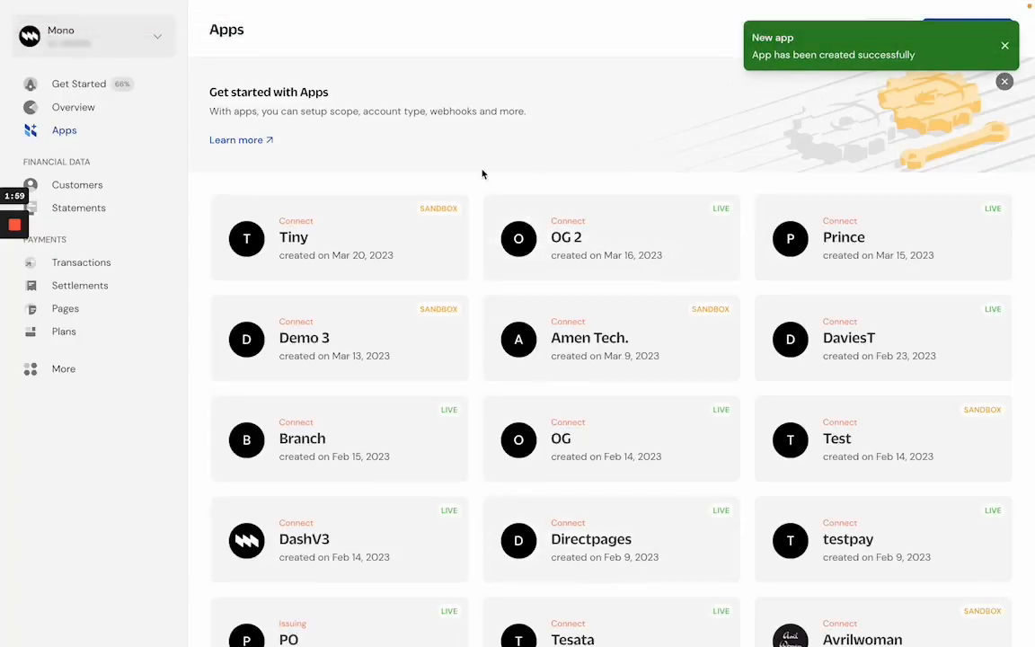
Open the Tiny app, copy its public key and secret key, and dismiss the copy notifications
{"action": "left_click", "coordinate": [335, 243]}
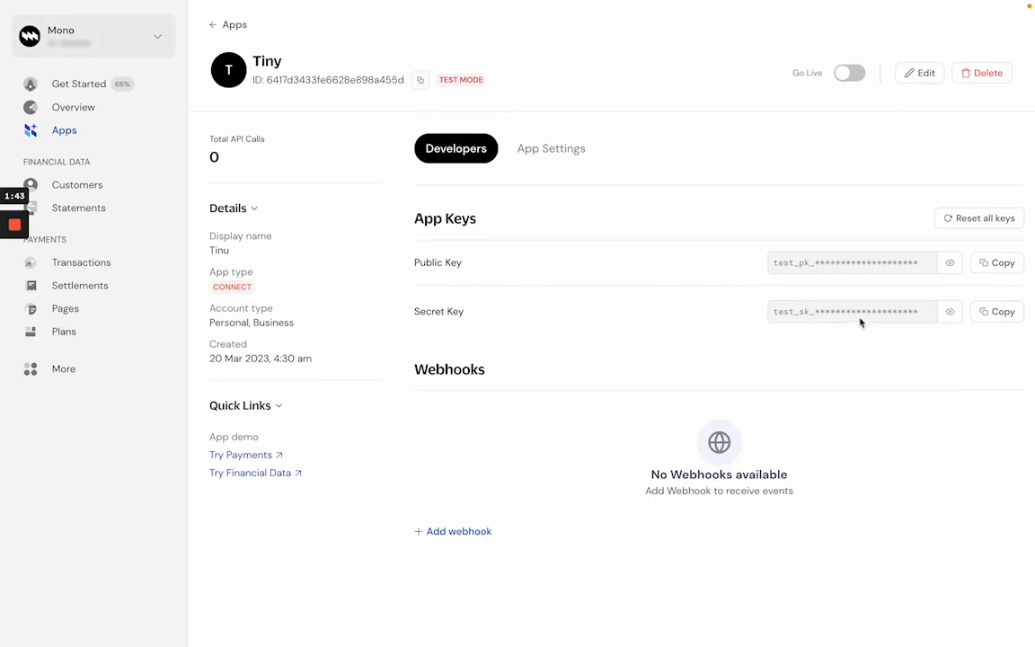
{"action": "left_click", "coordinate": [992, 269]}
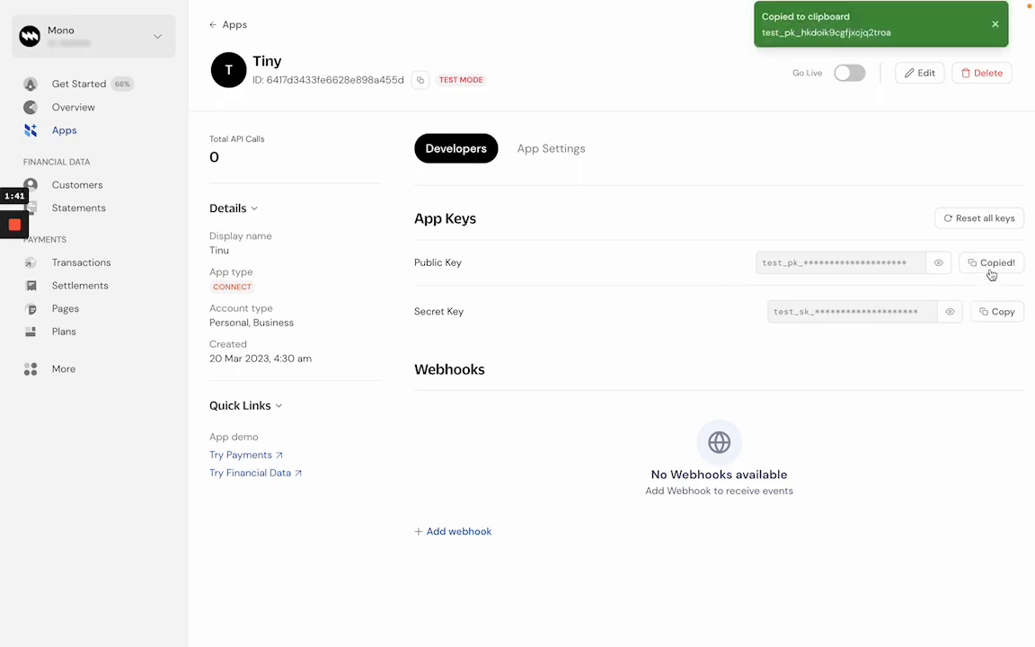
{"action": "left_click", "coordinate": [988, 314]}
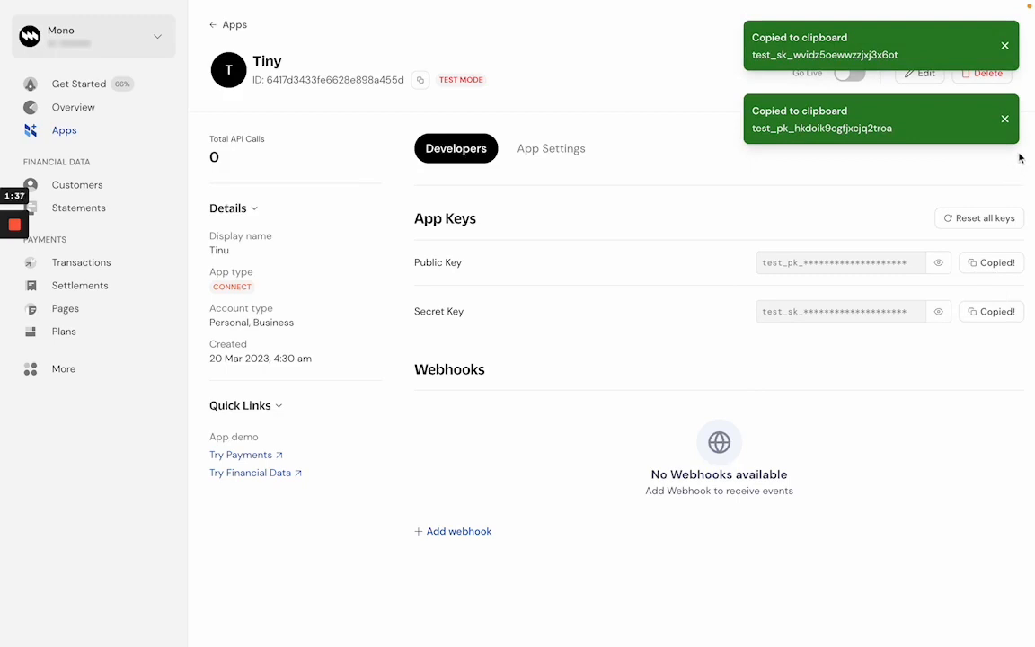
{"action": "left_click", "coordinate": [1007, 119]}
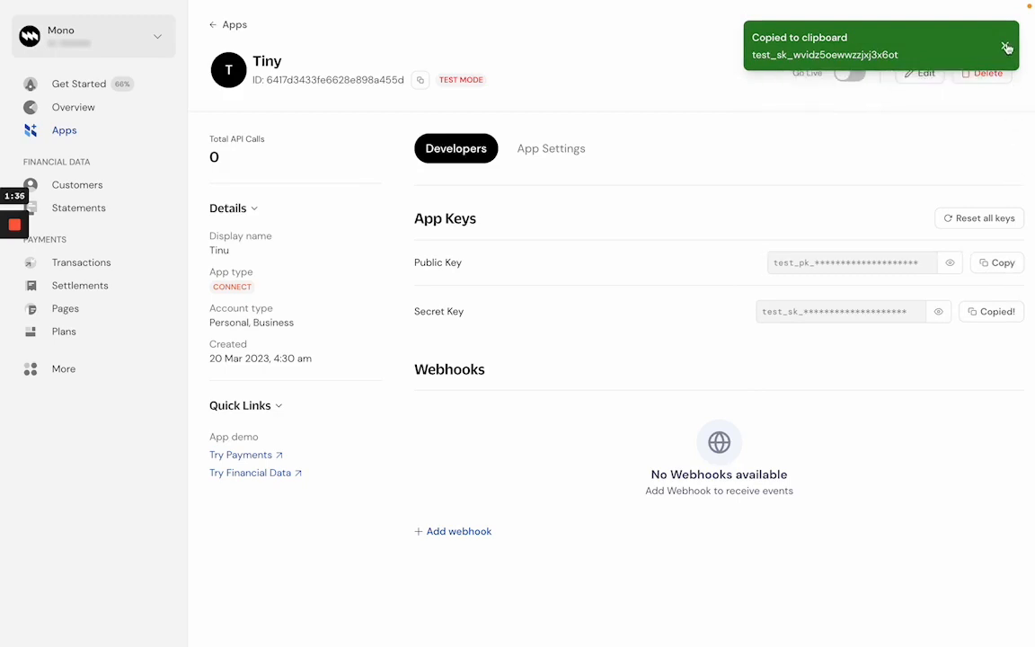
{"action": "left_click", "coordinate": [1006, 46]}
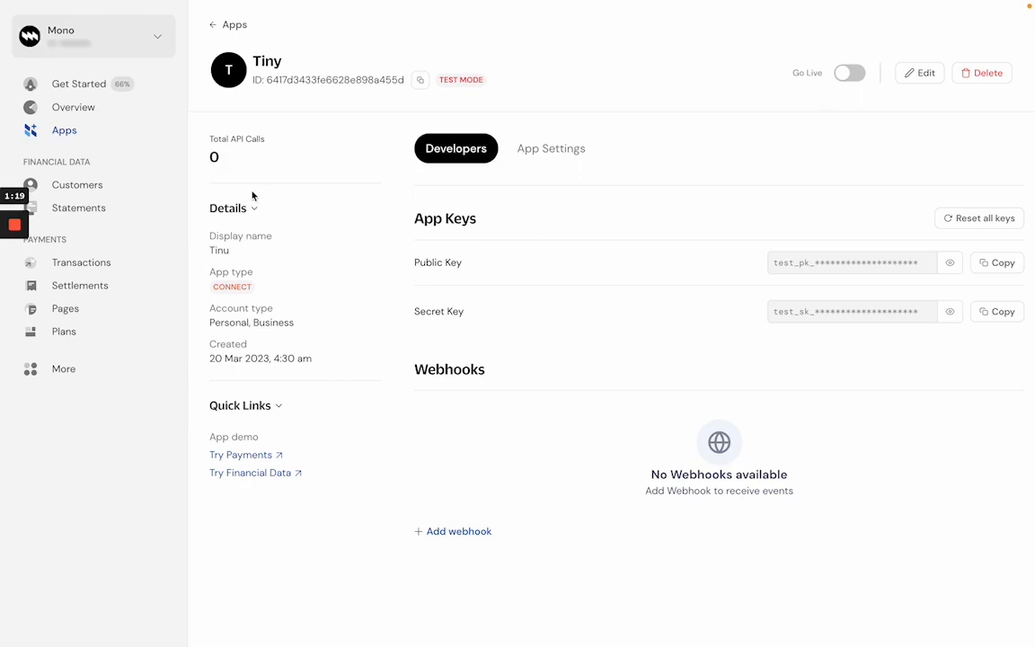
Review the app's display name, account type and creation date, and open its general settings
{"action": "double_click", "coordinate": [216, 250]}
{"action": "triple_click", "coordinate": [269, 318]}
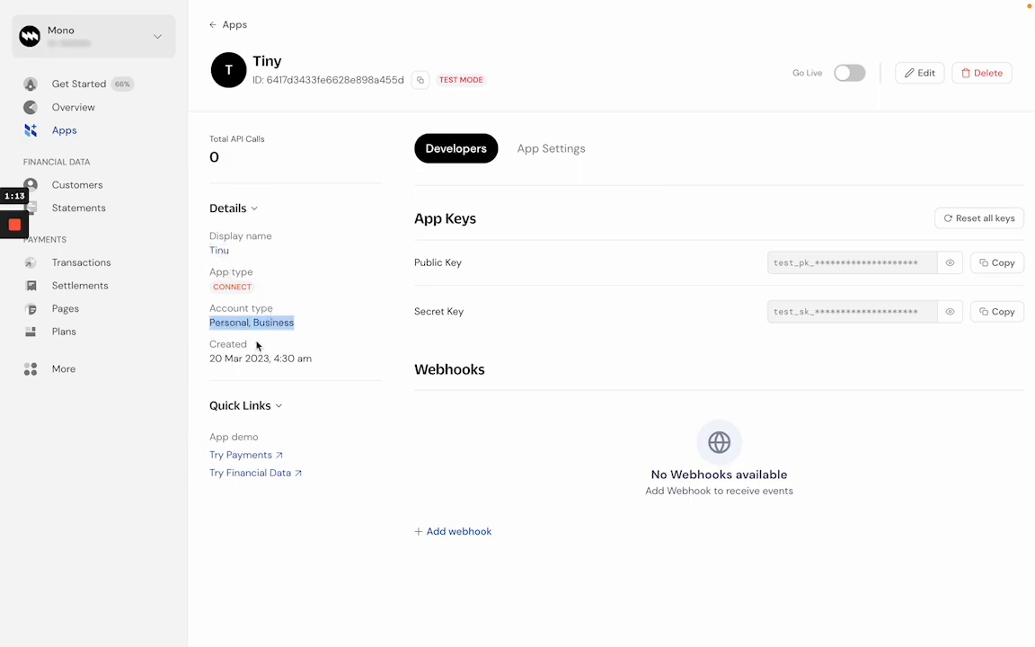
{"action": "triple_click", "coordinate": [269, 357]}
{"action": "left_click", "coordinate": [274, 353]}
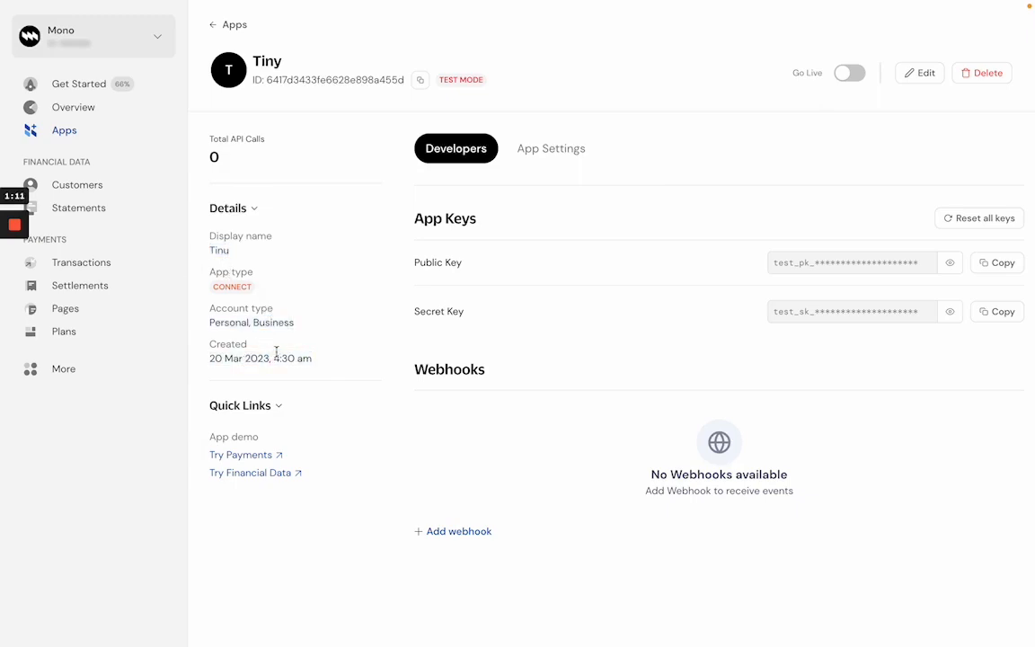
{"action": "left_click", "coordinate": [554, 160]}
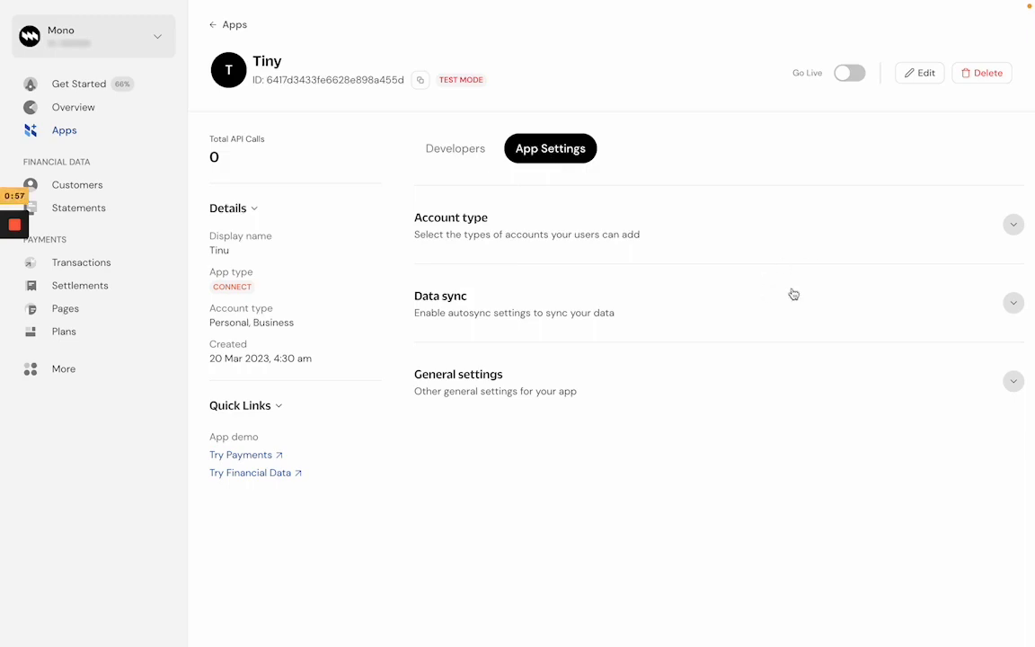
{"action": "left_click", "coordinate": [1012, 383]}
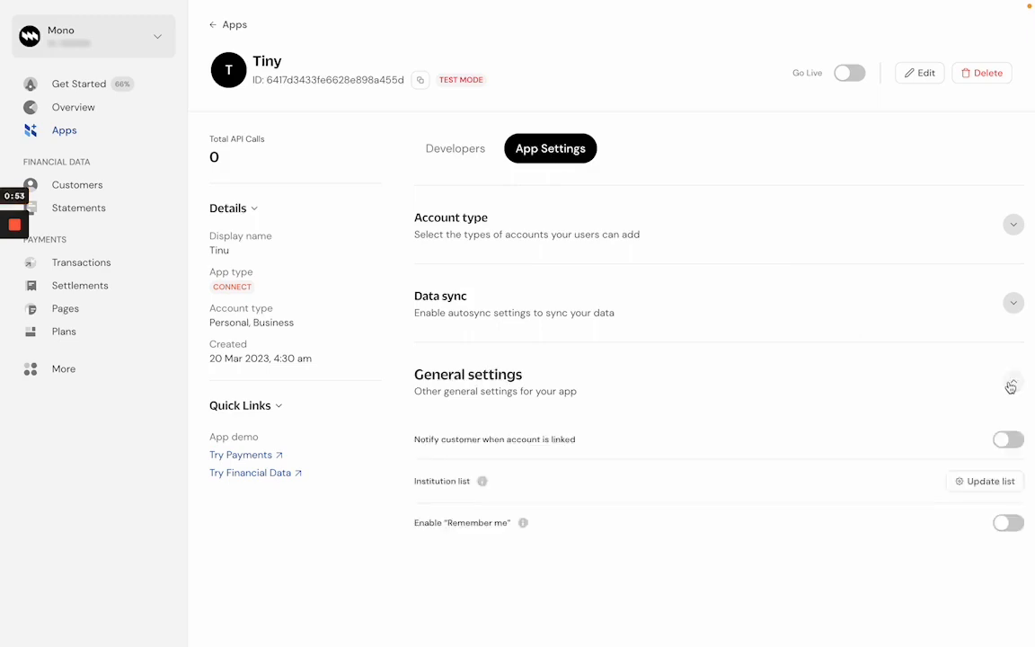